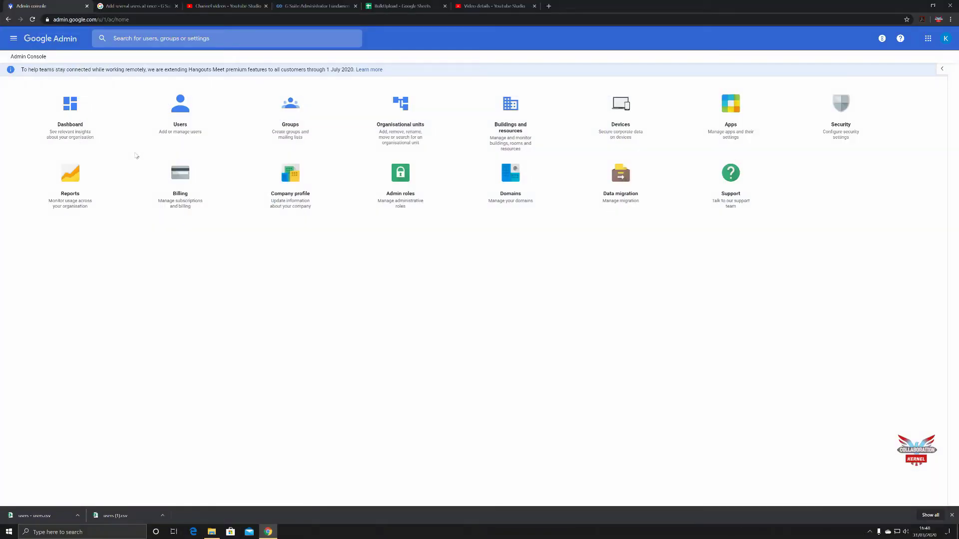
# - Open the Users tile to list the organisation's existing accounts
pyautogui.click(185, 118)
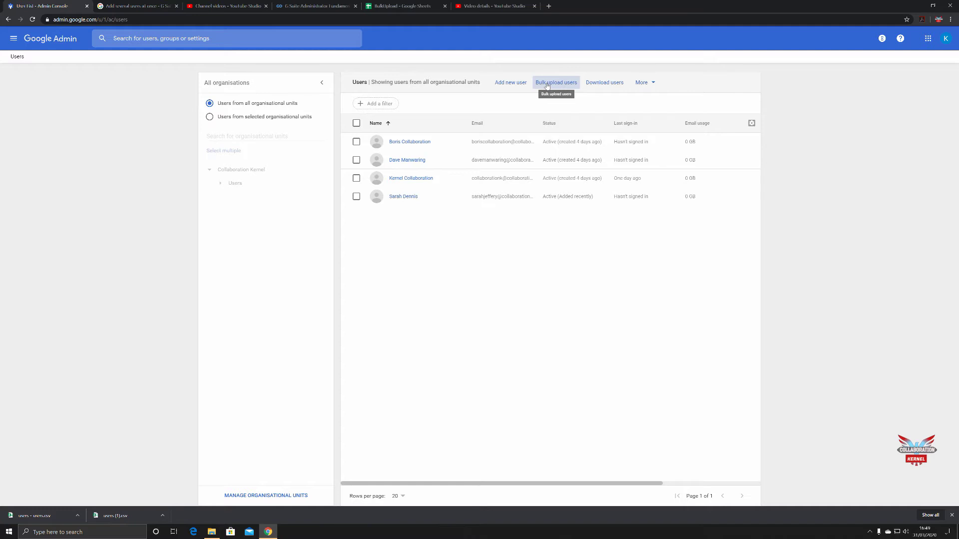
# - Open Bulk upload users and expand the help article's Step 1 template and Step 2 required-columns sections
pyautogui.click(546, 83)
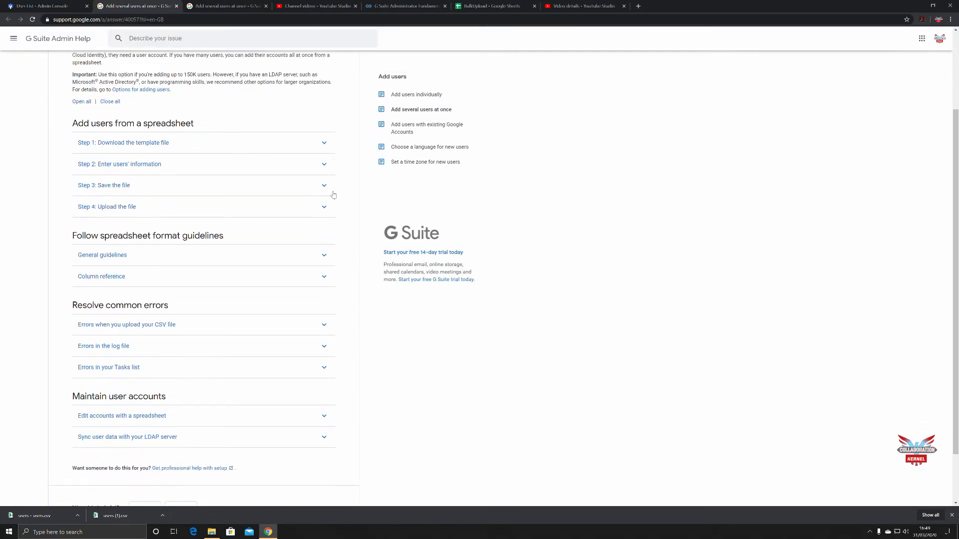
pyautogui.scroll(2, 329, 193)
pyautogui.click(324, 194)
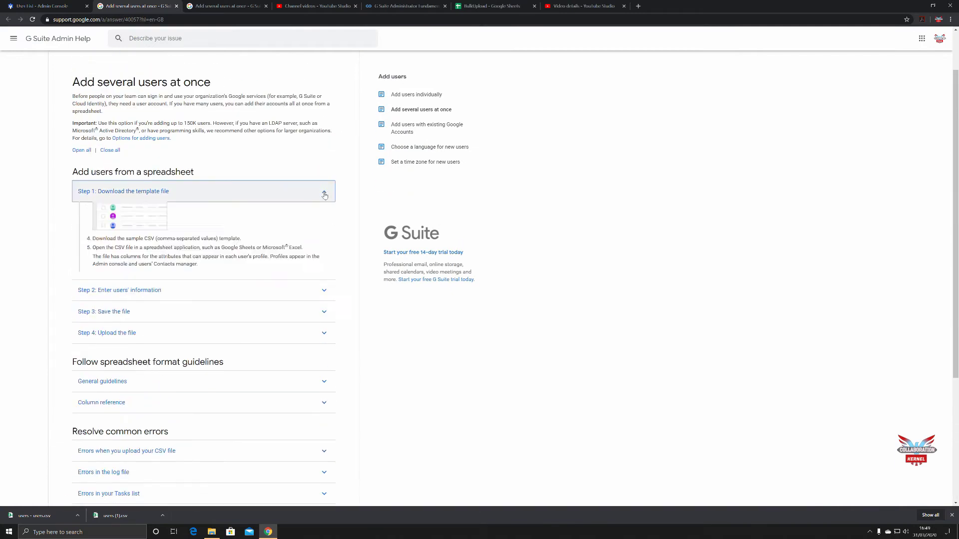
pyautogui.scroll(-3, 342, 245)
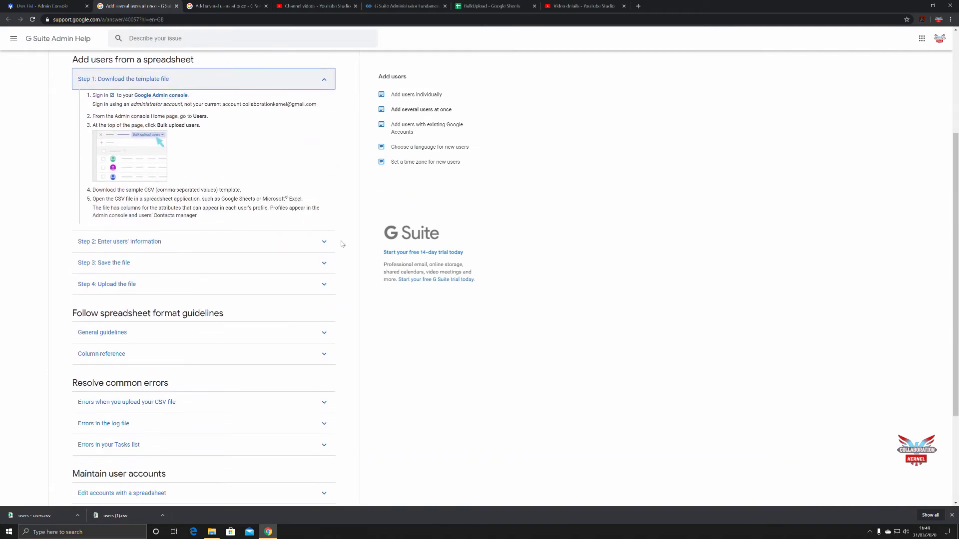
pyautogui.click(324, 174)
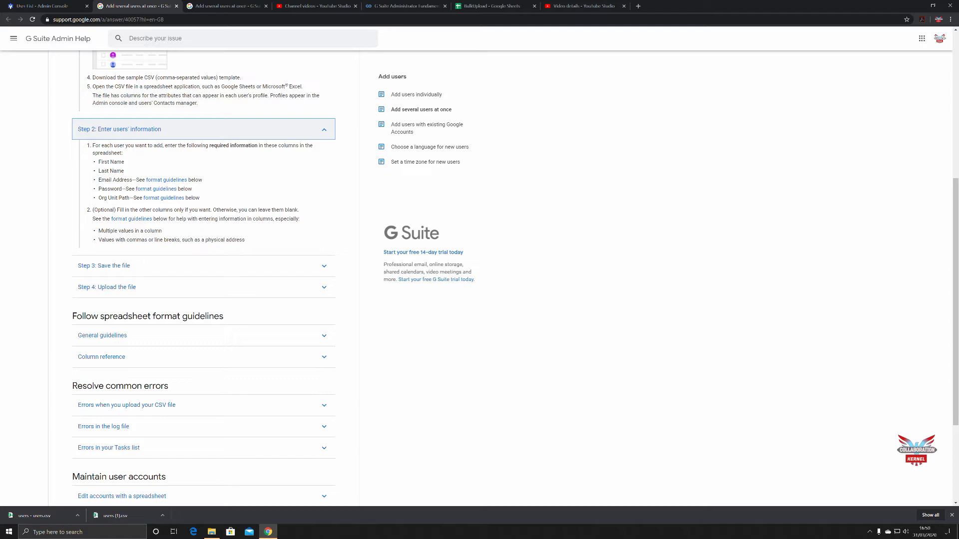
# - Cancel the Bulk upload dialog and go back to the Admin Console home page
pyautogui.click(49, 7)
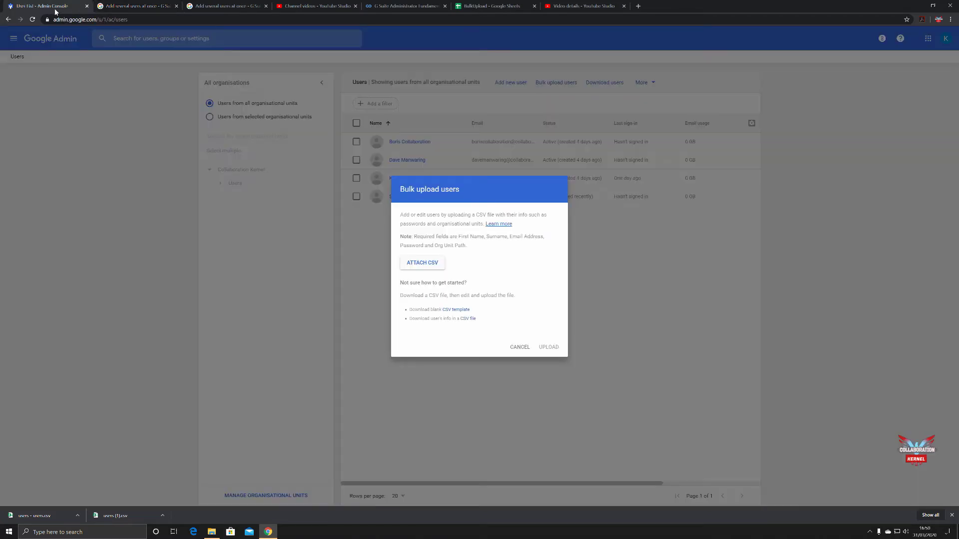
pyautogui.click(521, 350)
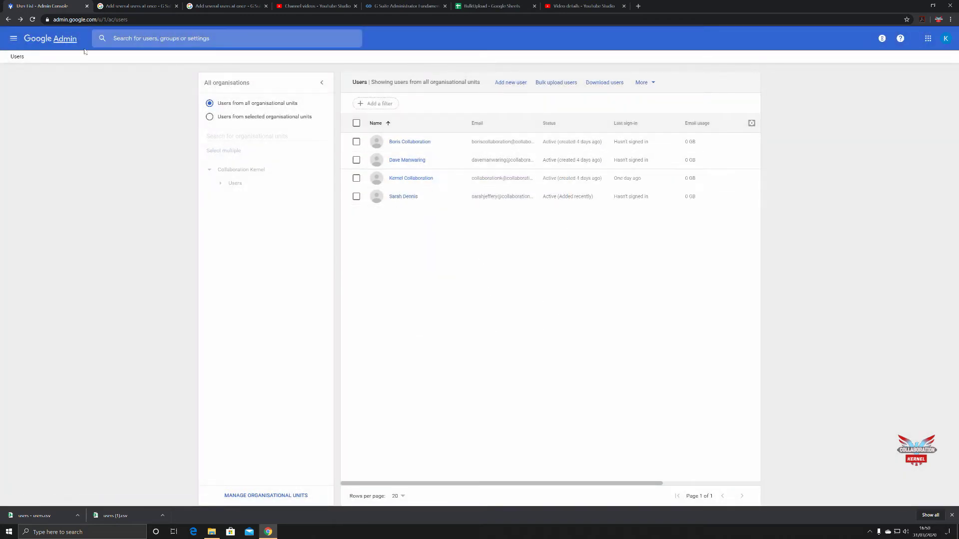
pyautogui.click(56, 43)
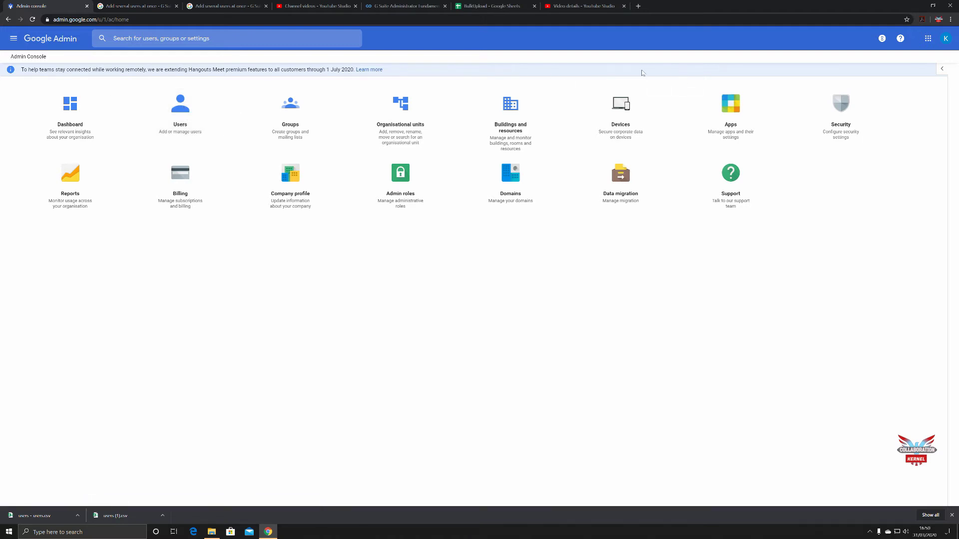
# - Show Organisational units with Users expanded into Contingent Users and FTE Users
pyautogui.click(414, 113)
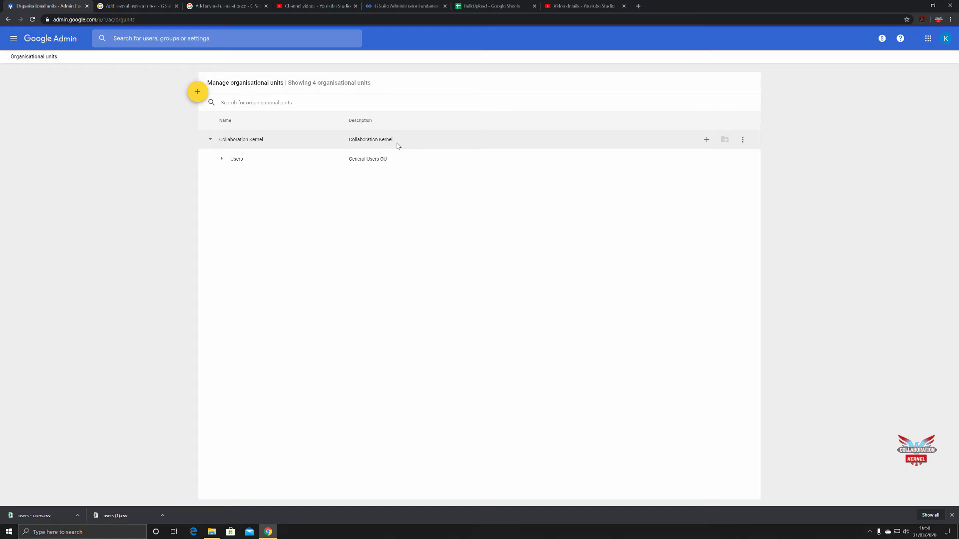
pyautogui.click(222, 161)
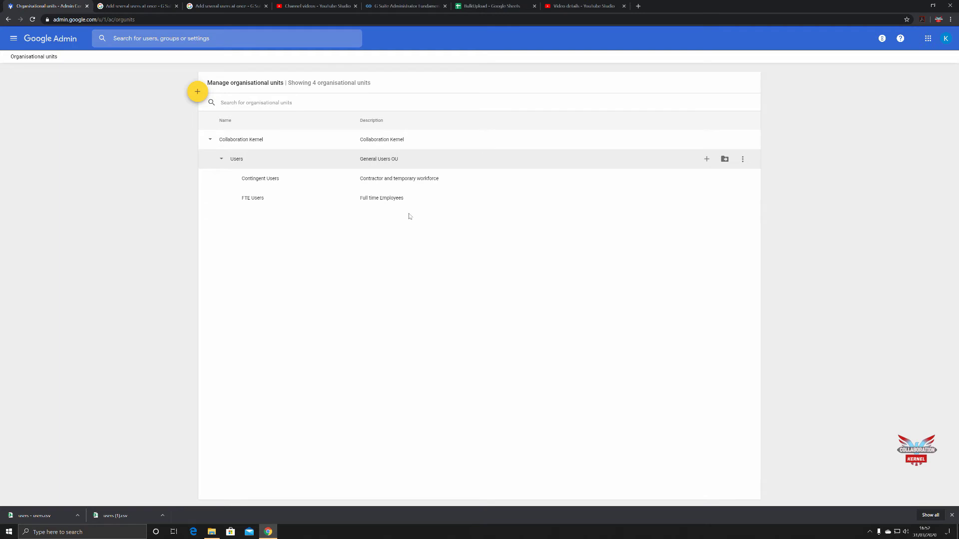
# - From Users > Bulk upload users, download the blank CSV template and open its download options
pyautogui.click(67, 44)
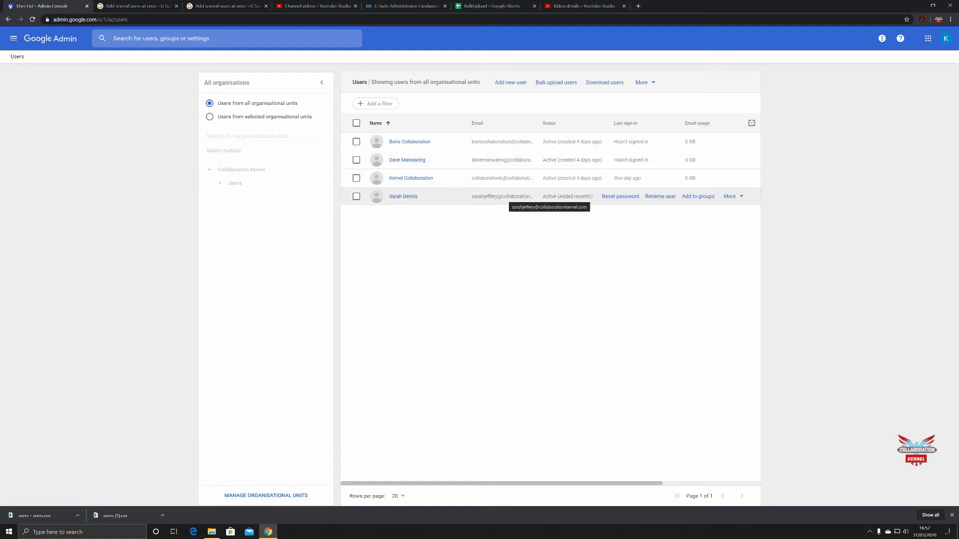
pyautogui.click(563, 85)
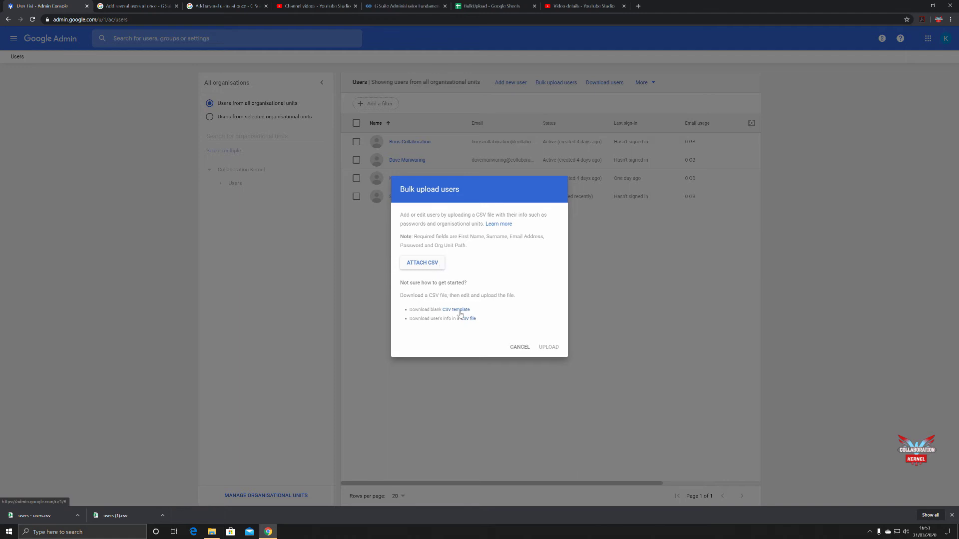
pyautogui.click(459, 310)
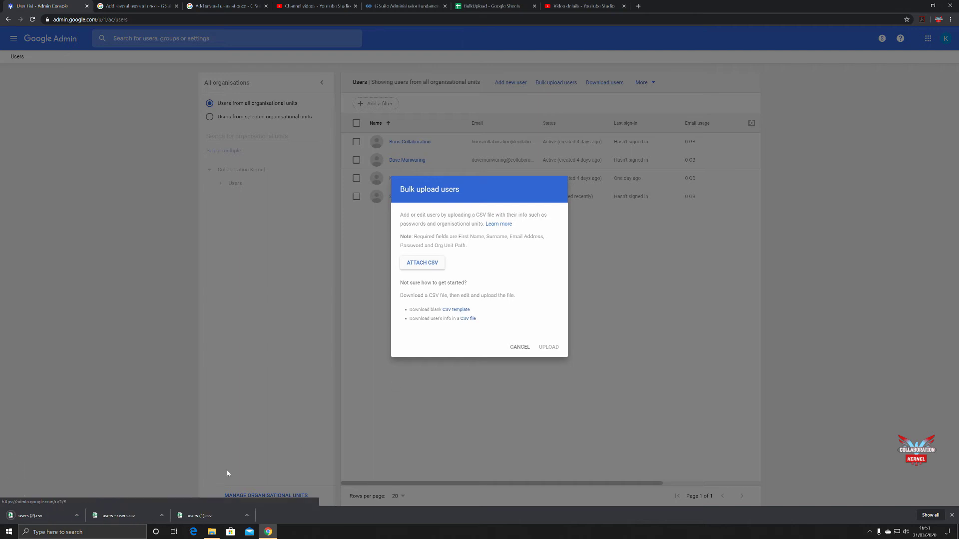
pyautogui.click(77, 519)
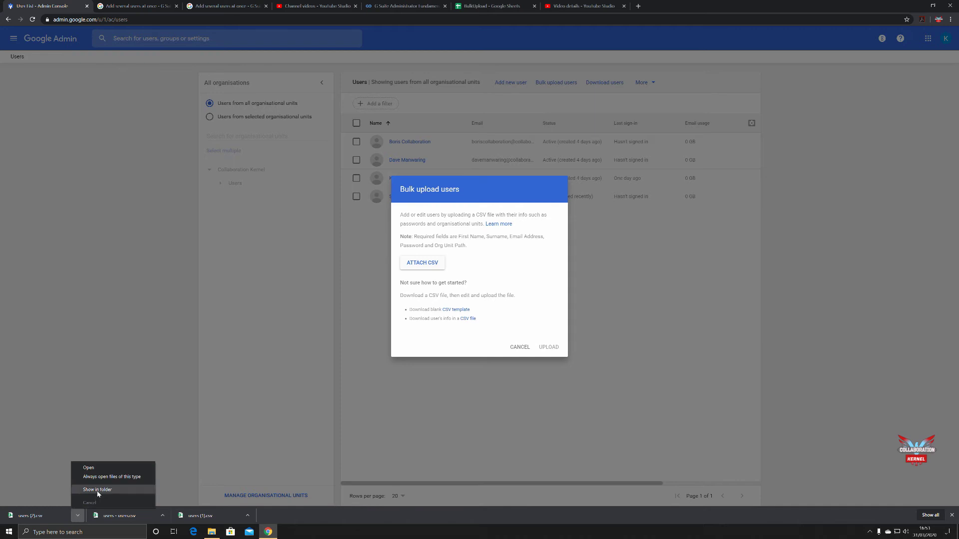
# - Show the template in Downloads and delete the older users CSV files, keeping only users (2)
pyautogui.click(89, 490)
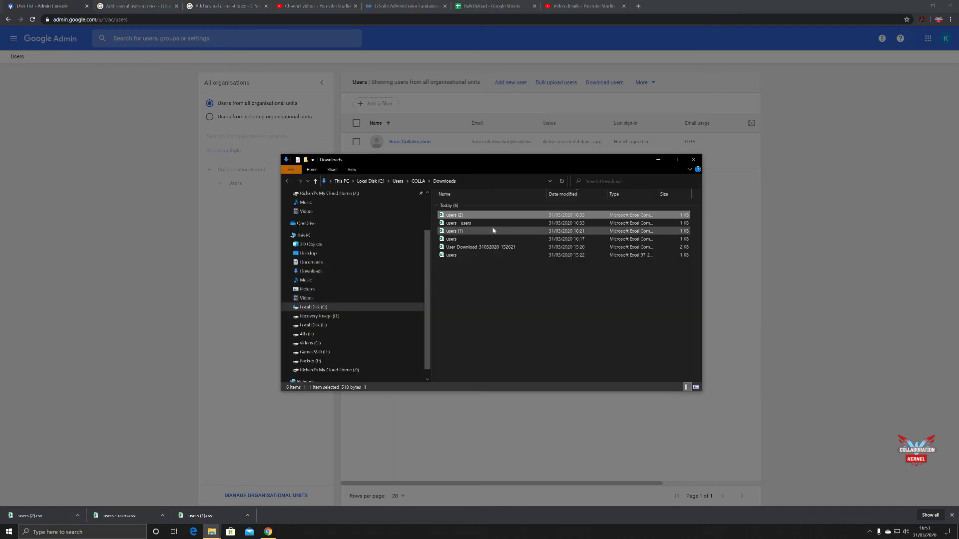
pyautogui.click(488, 225)
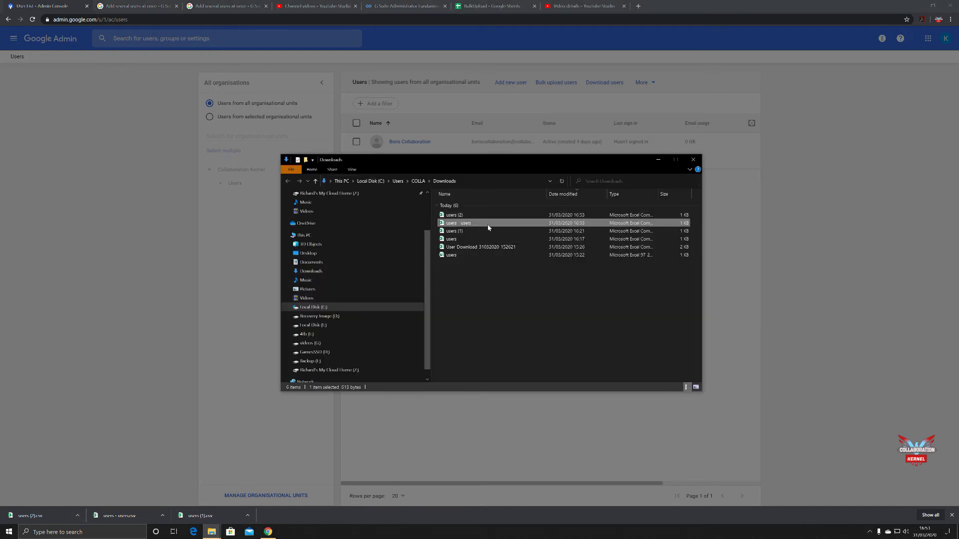
pyautogui.keyDown('shift'); pyautogui.click(477, 255); pyautogui.keyUp('shift')
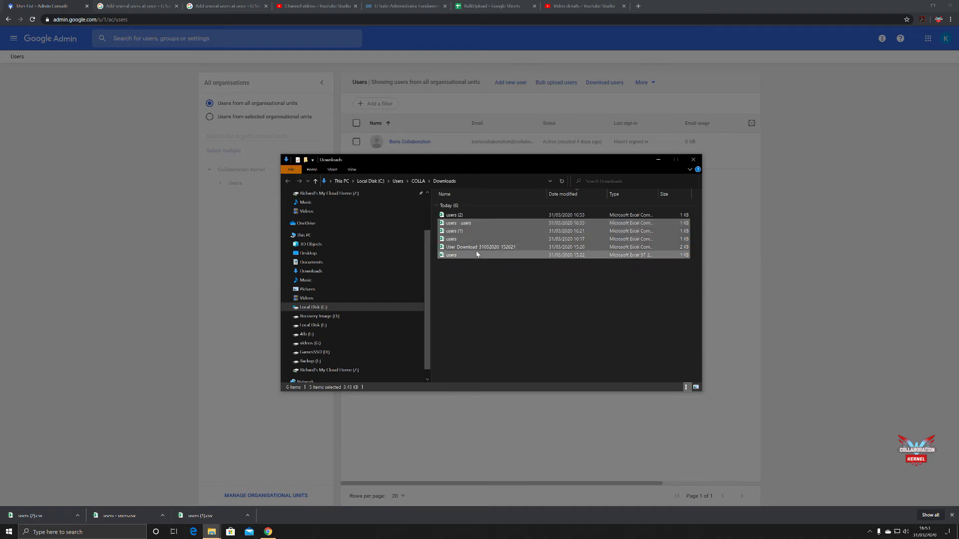
pyautogui.press('Delete')
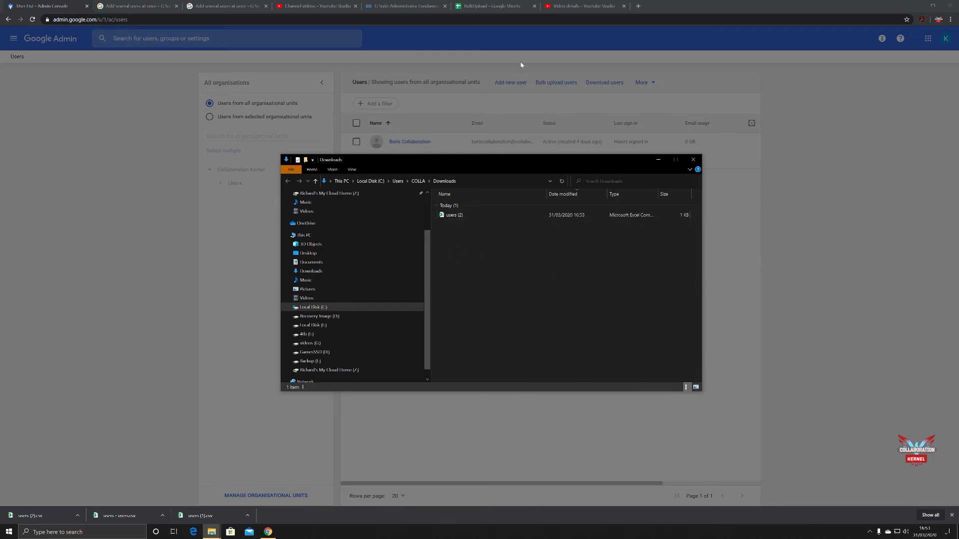
# - In the BulkUpload spreadsheet, upload and open Downloads > users (2) as a Google Sheet
pyautogui.click(488, 8)
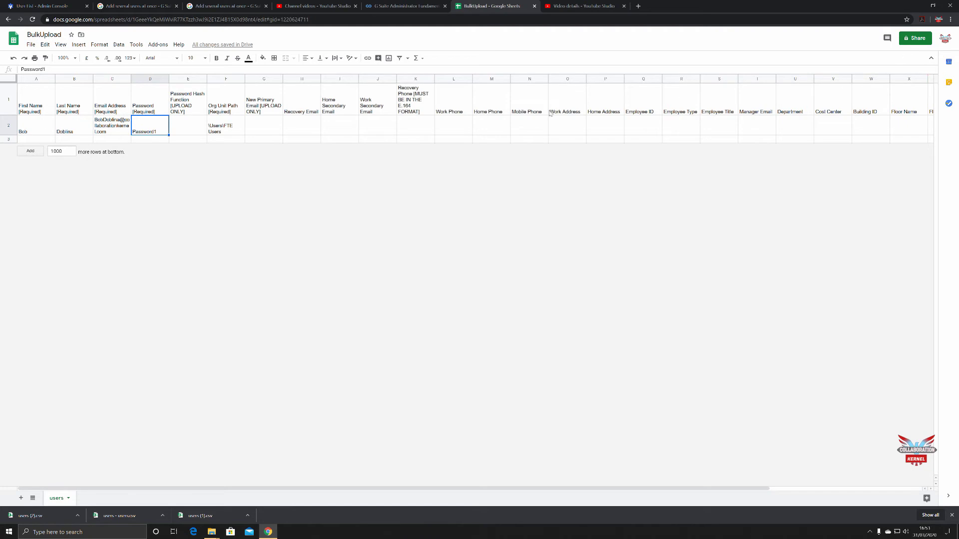
pyautogui.click(31, 44)
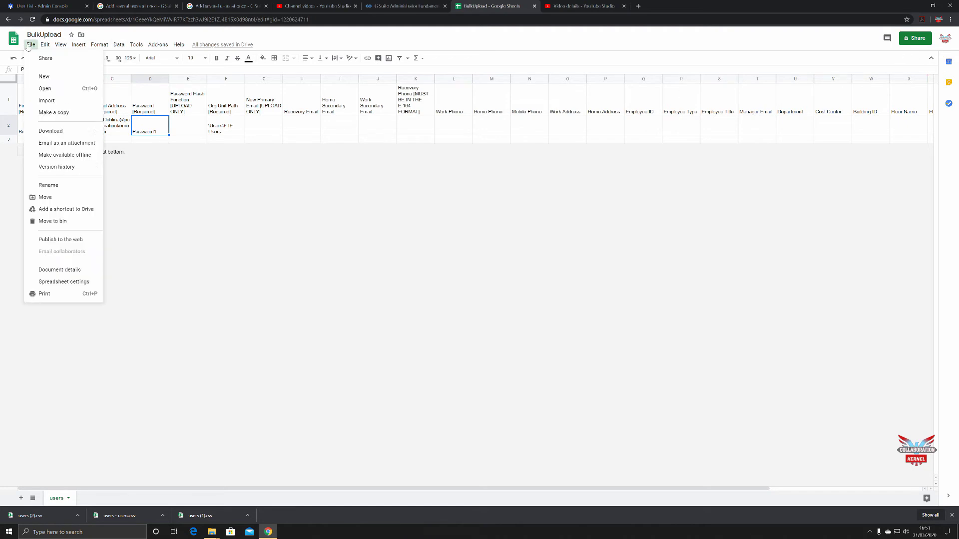
pyautogui.click(36, 88)
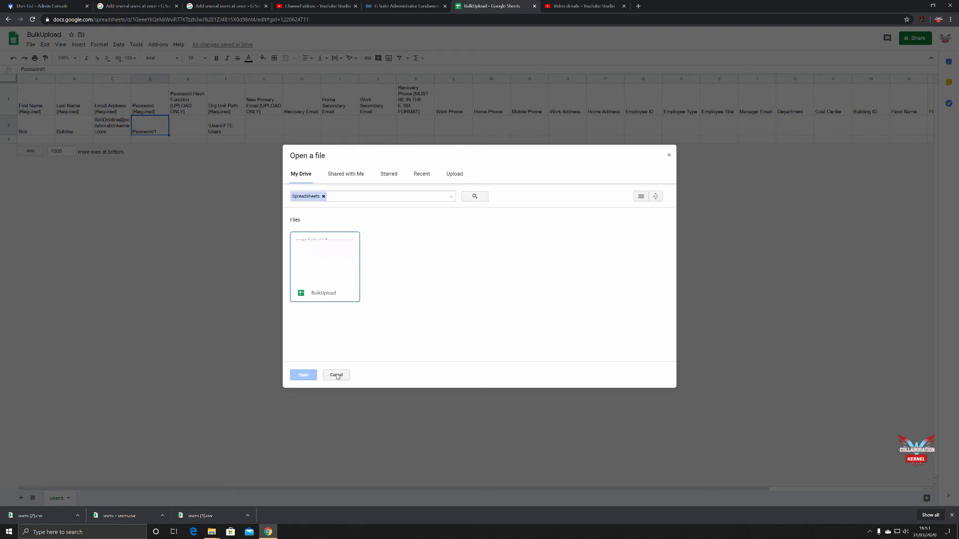
pyautogui.click(455, 177)
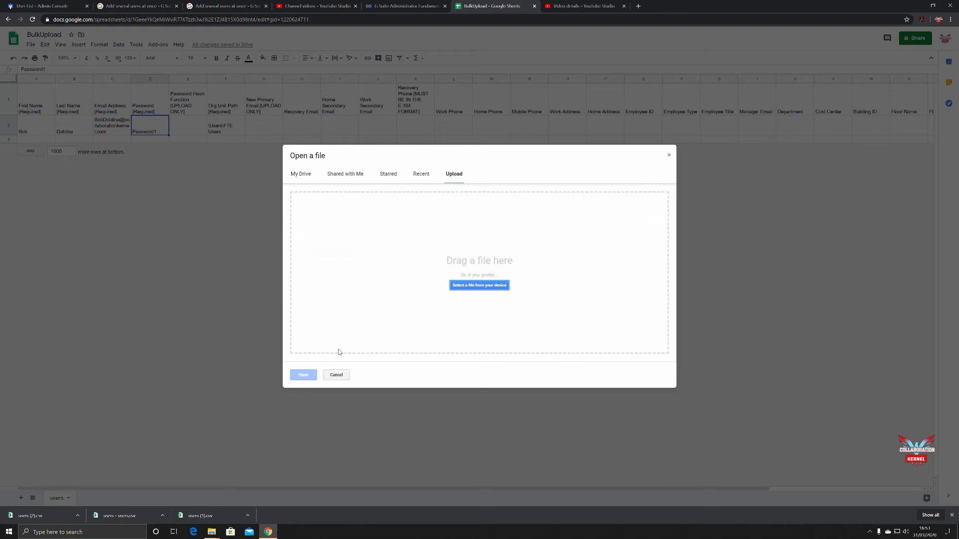
pyautogui.click(506, 287)
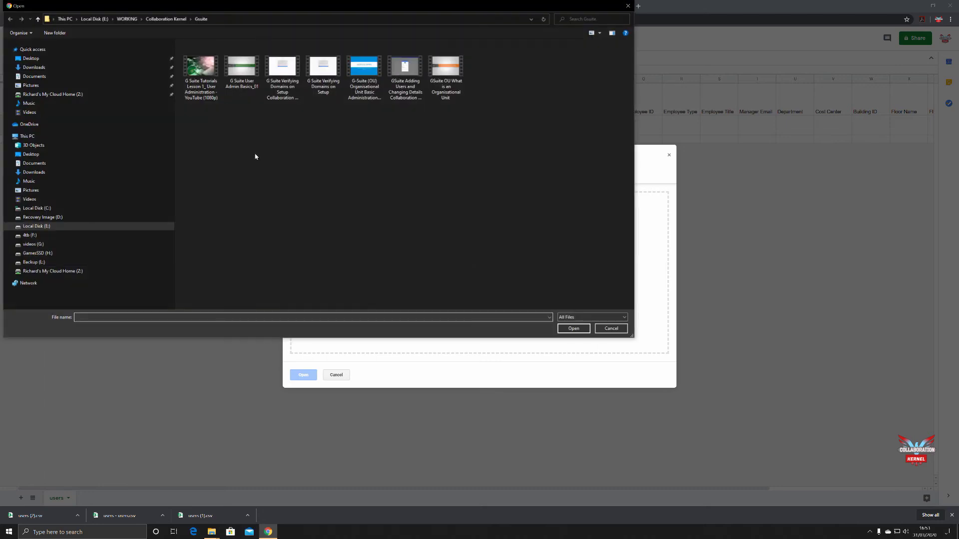
pyautogui.click(45, 172)
pyautogui.click(214, 69)
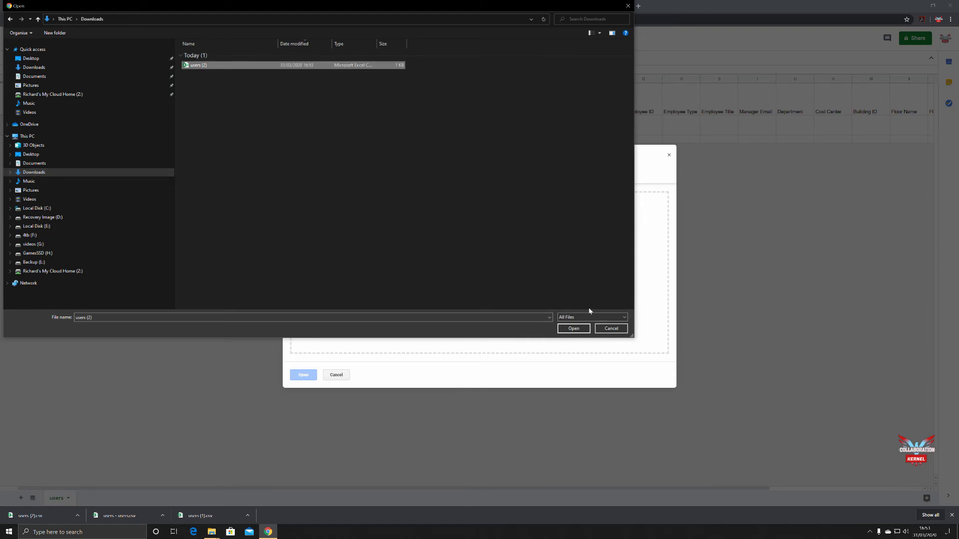
pyautogui.click(573, 328)
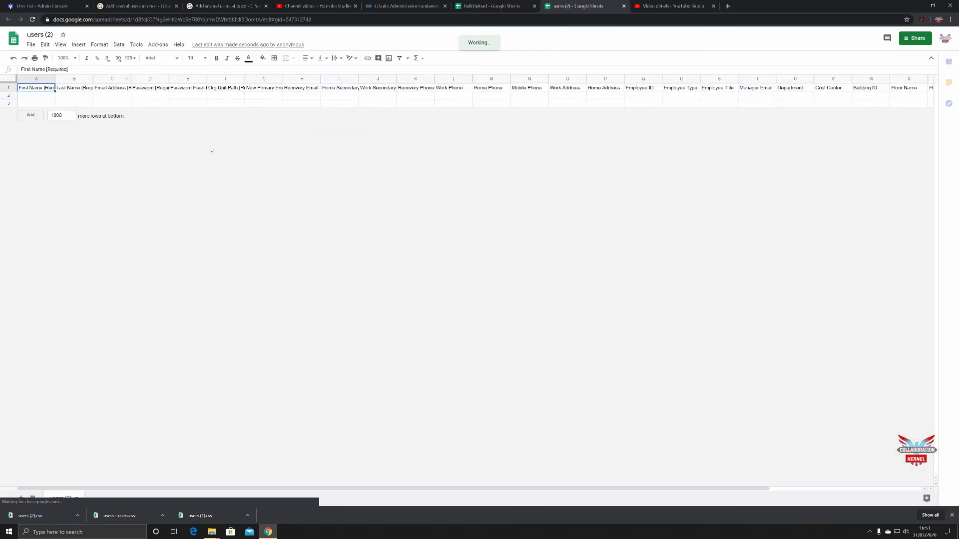
# - Turn on text wrapping for the whole sheet so the headers show fully
pyautogui.click(8, 80)
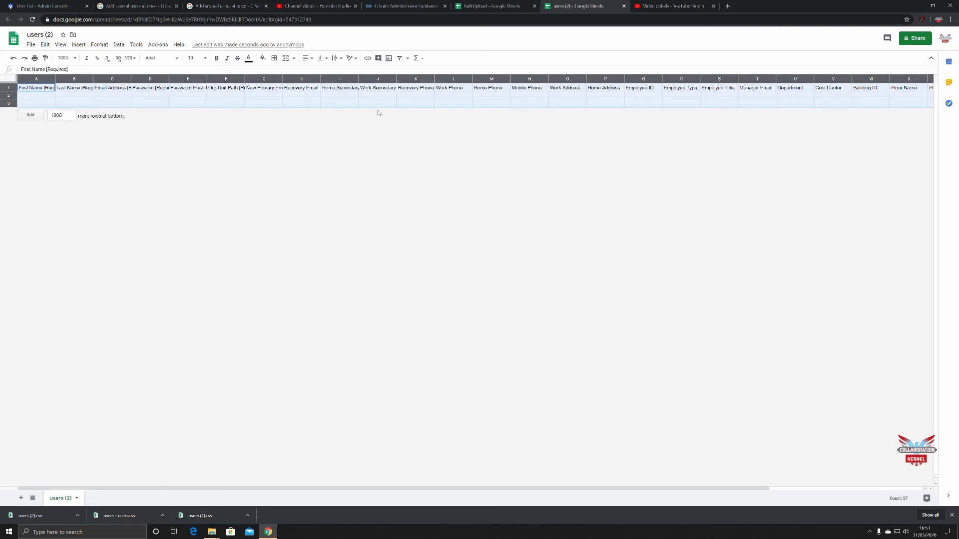
pyautogui.click(340, 59)
pyautogui.click(345, 73)
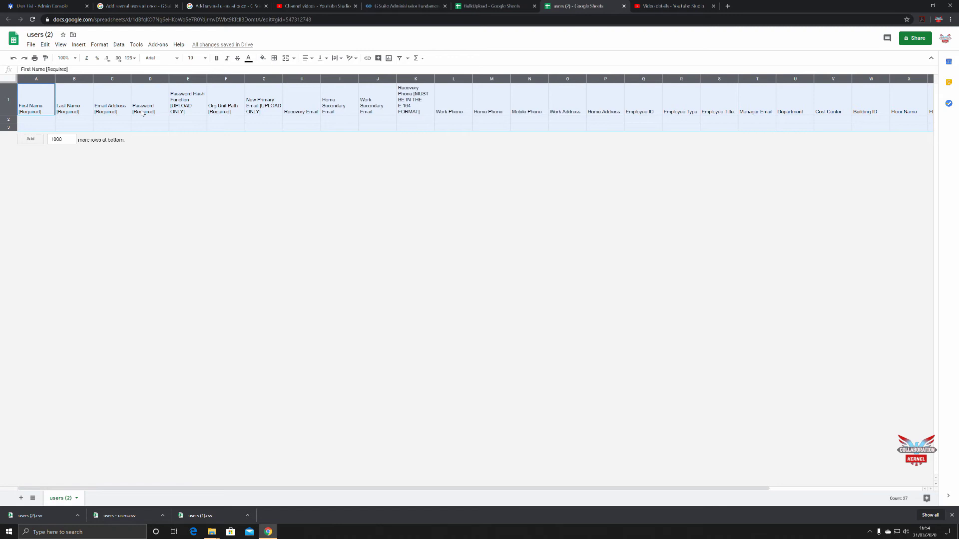
# - Enter the new user's first name, last name and email address in row 2, then select D2
pyautogui.click(35, 122)
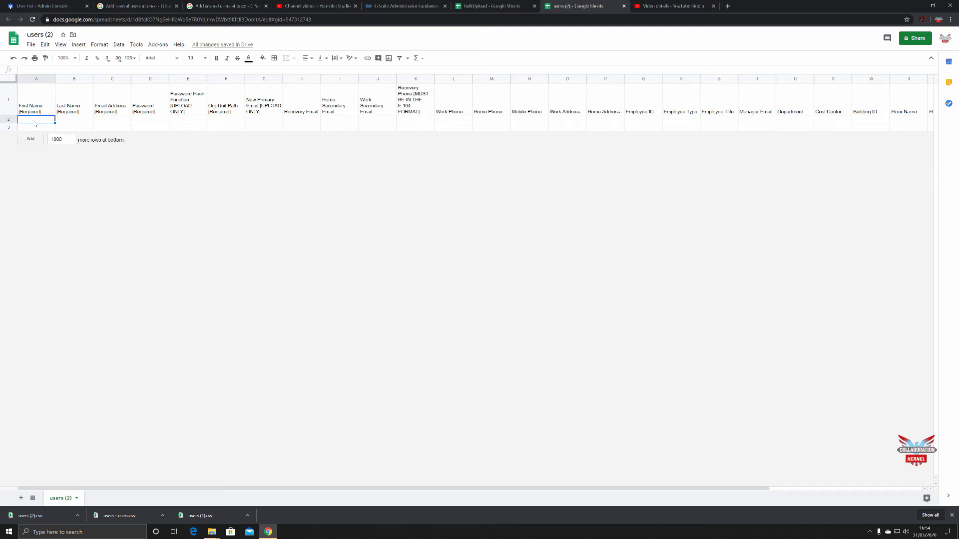
pyautogui.press('Tab')
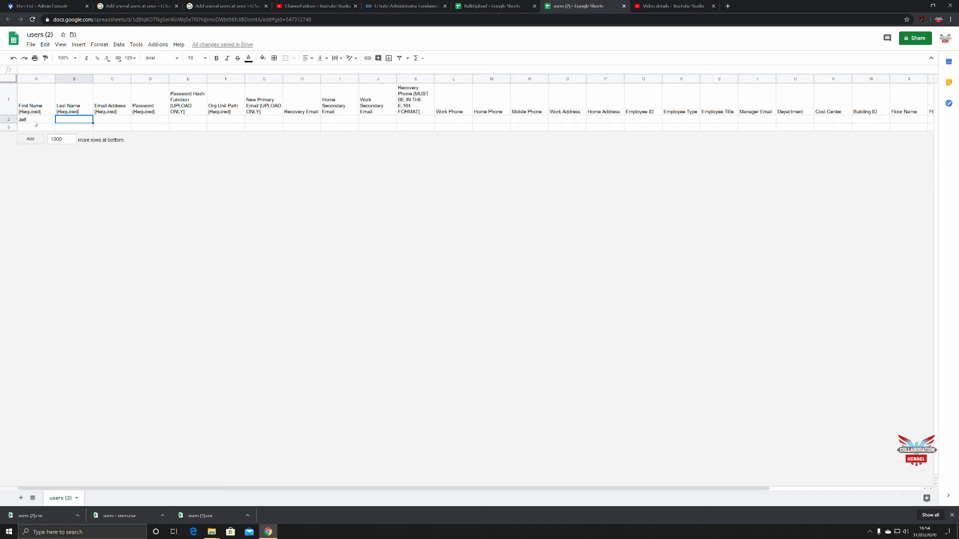
pyautogui.press('Tab')
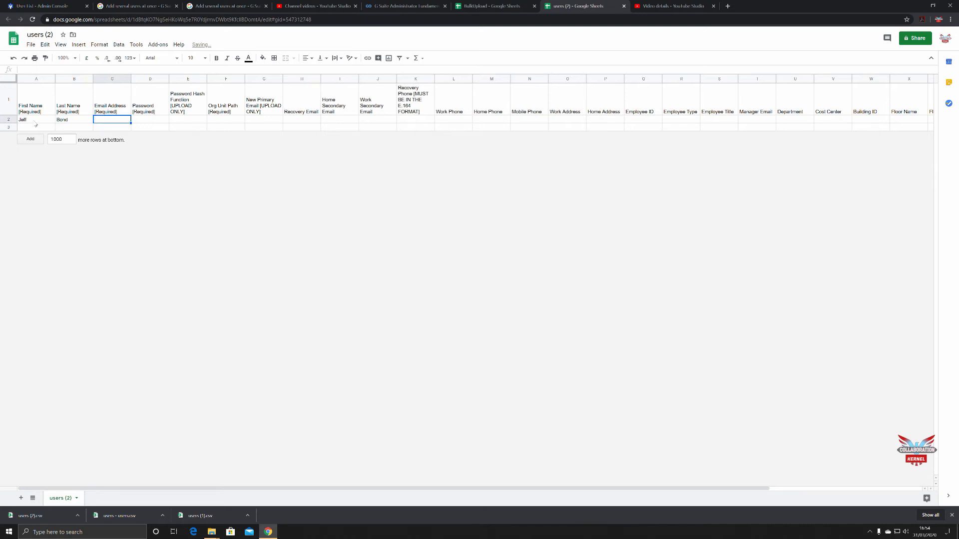
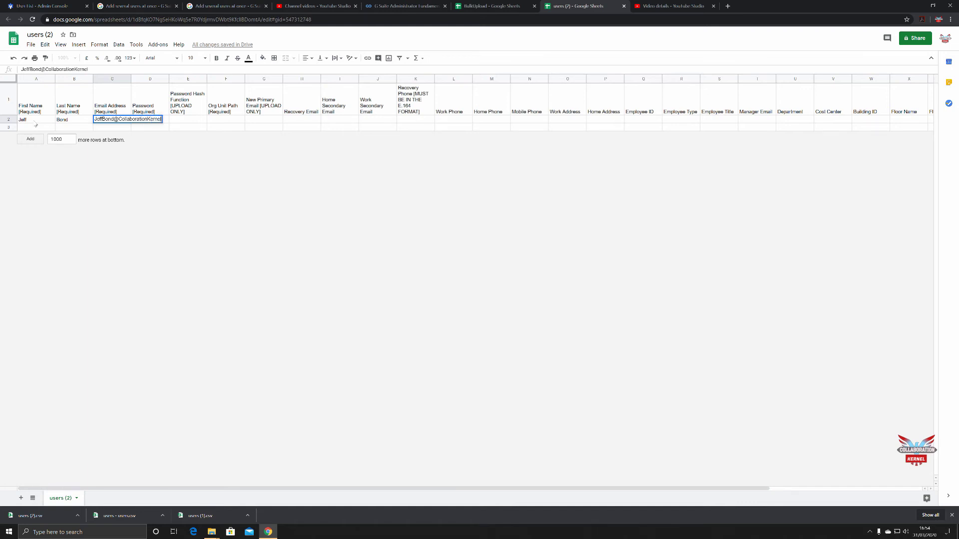
pyautogui.click(123, 188)
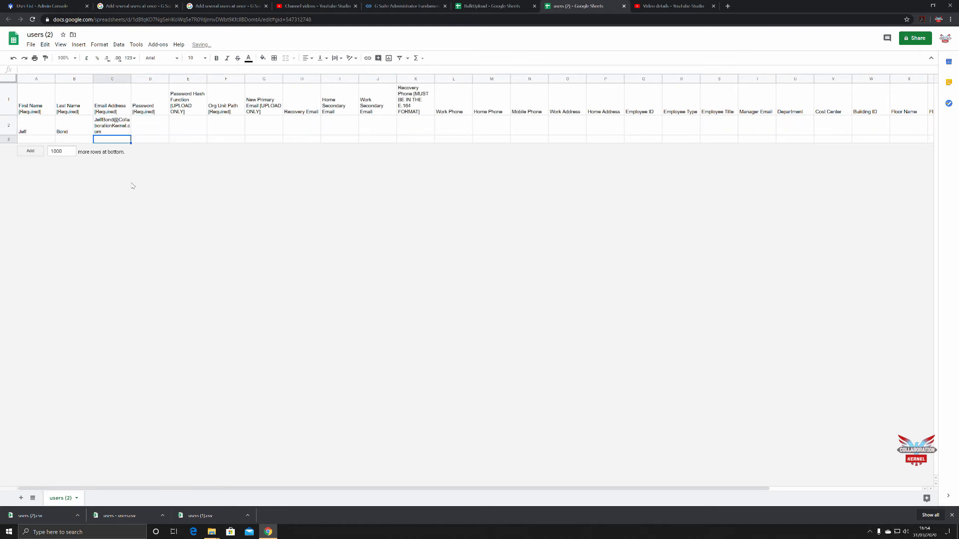
pyautogui.click(146, 130)
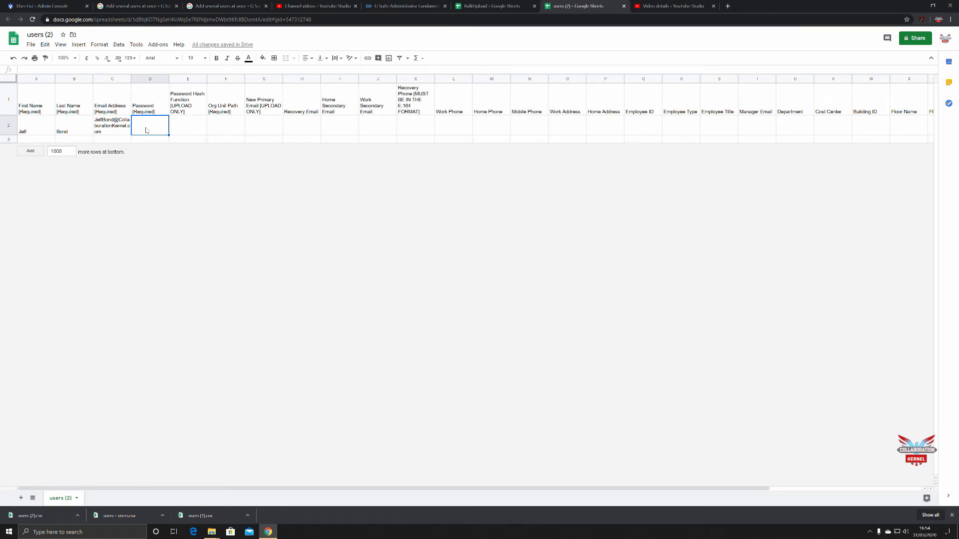
# - Enter '**' as the password placeholder in D2 and commit it
pyautogui.write('**')
pyautogui.click(564, 127)
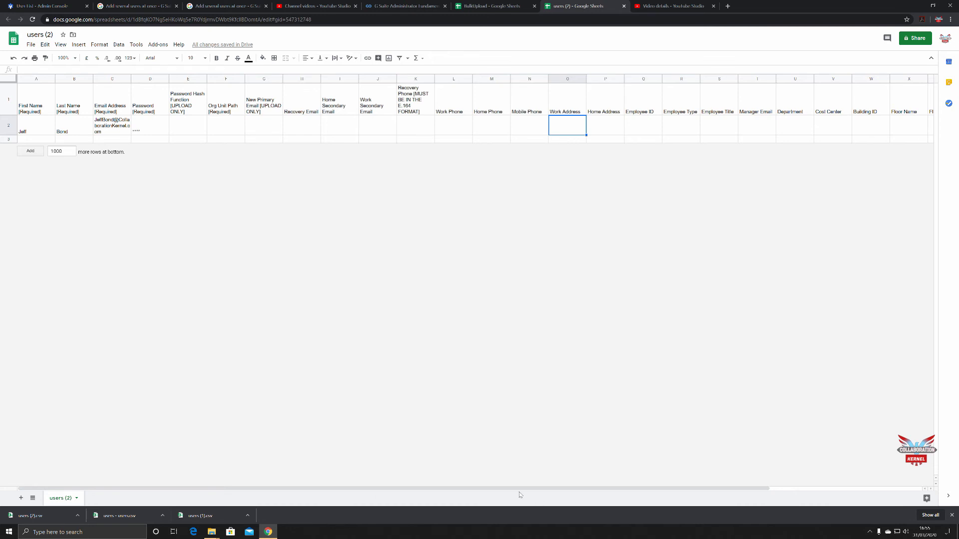
# - Scroll the sheet right to reach the Org Unit Path column for row 2
pyautogui.moveTo(519, 491); pyautogui.dragTo(575, 491)
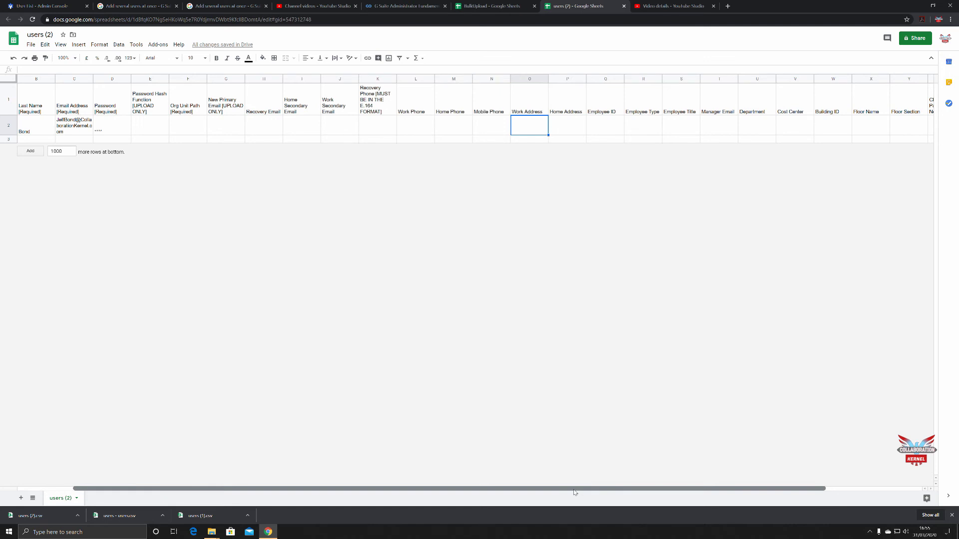
pyautogui.moveTo(574, 492); pyautogui.dragTo(614, 493)
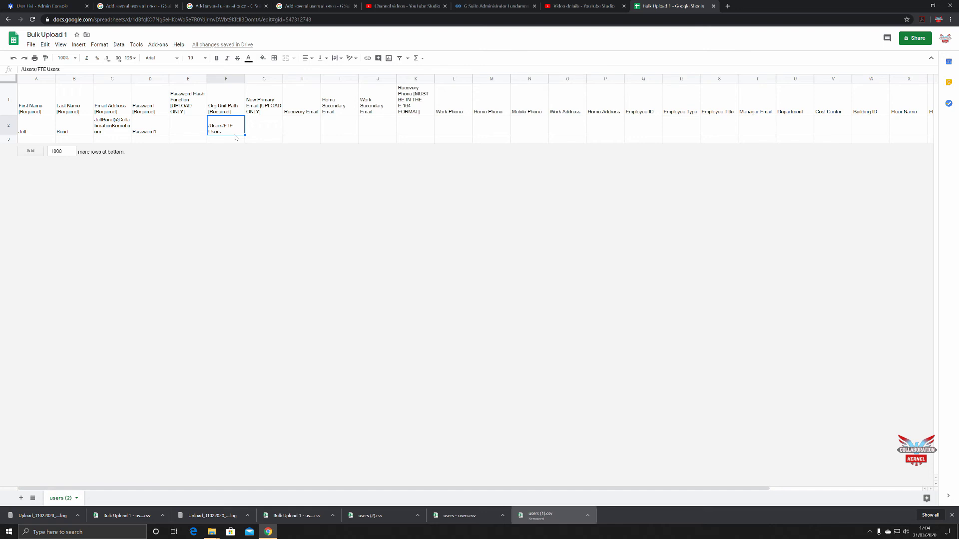
pyautogui.click(276, 123)
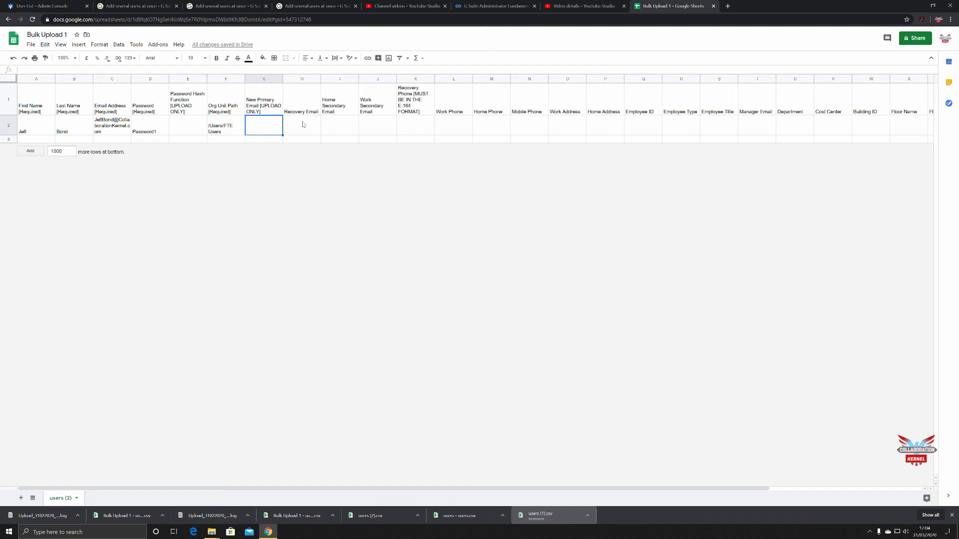
pyautogui.click(302, 125)
pyautogui.click(338, 124)
pyautogui.click(372, 125)
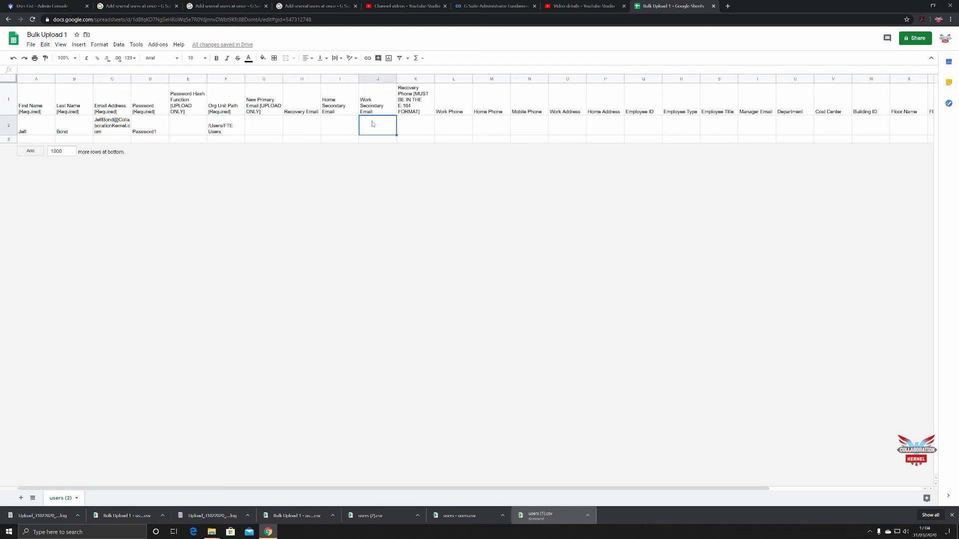
pyautogui.moveTo(231, 490); pyautogui.dragTo(329, 490)
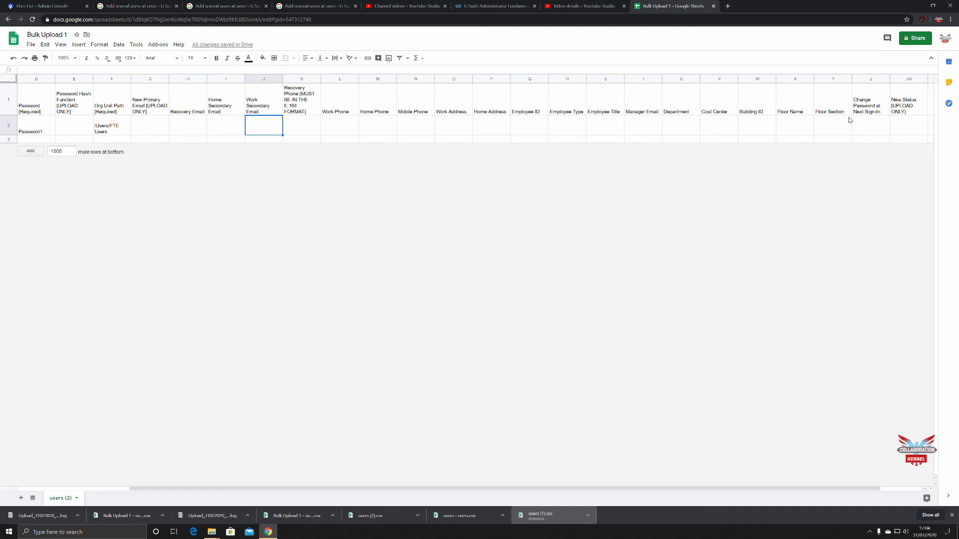
pyautogui.click(759, 128)
pyautogui.click(800, 126)
pyautogui.click(824, 126)
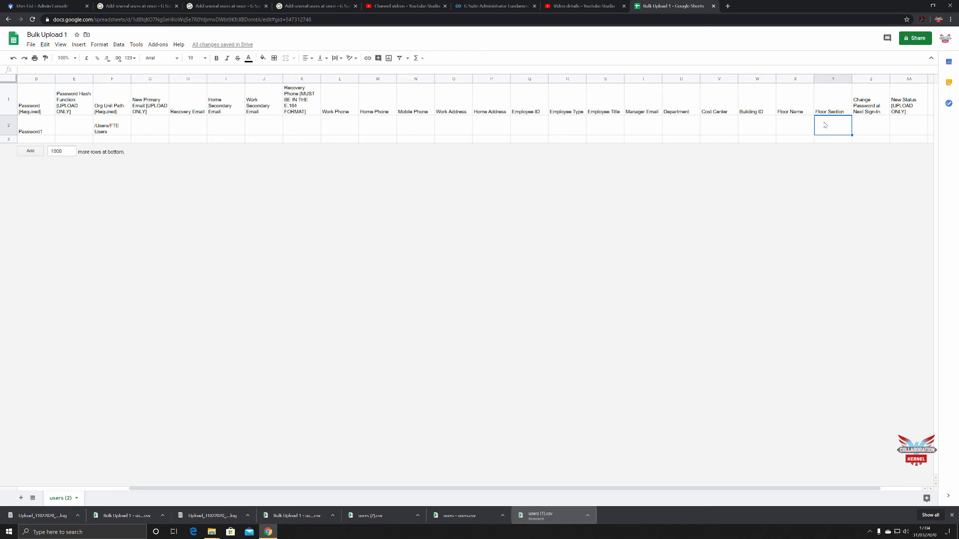
pyautogui.click(544, 123)
pyautogui.click(565, 124)
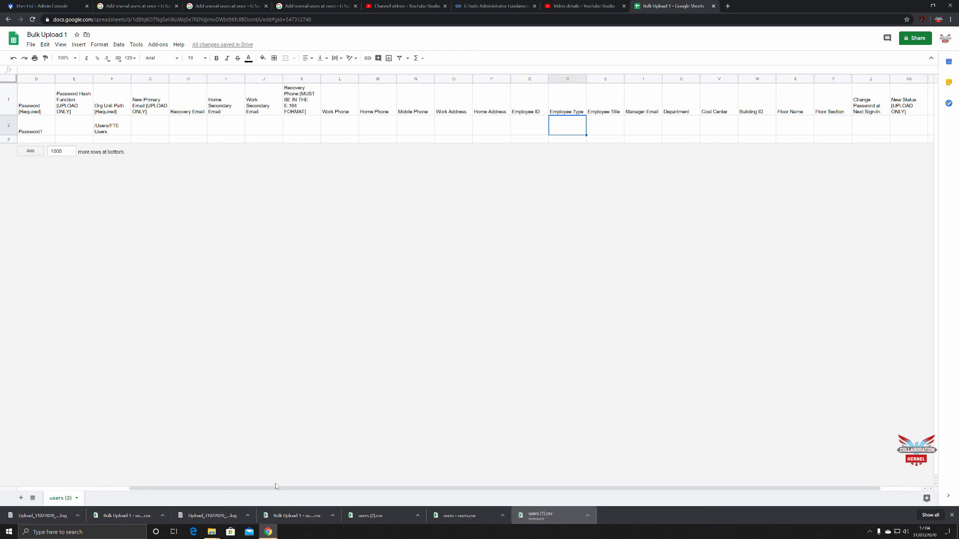
pyautogui.moveTo(273, 491); pyautogui.dragTo(210, 468)
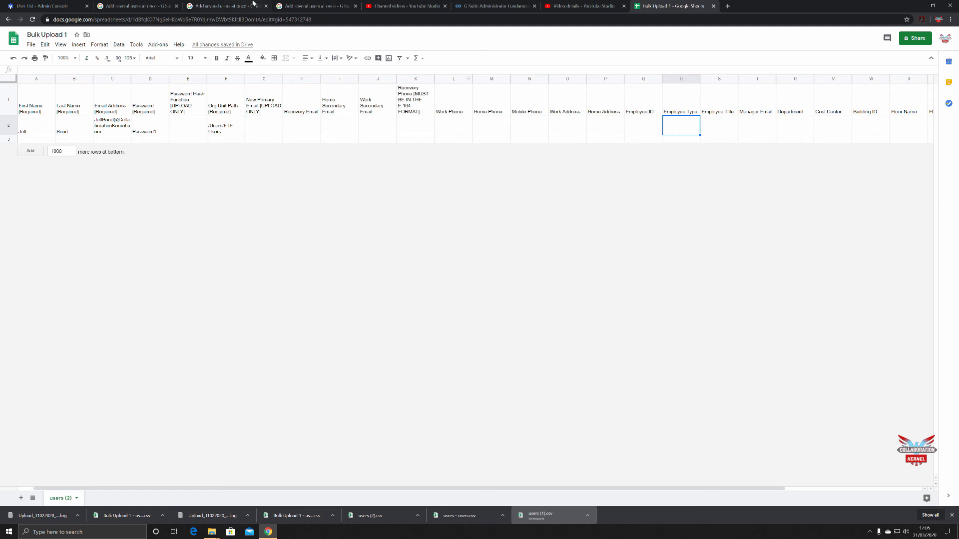
# - Download the Bulk Upload 1 sheet as a CSV file and go back to the Admin console tab
pyautogui.click(30, 45)
pyautogui.moveTo(39, 132)
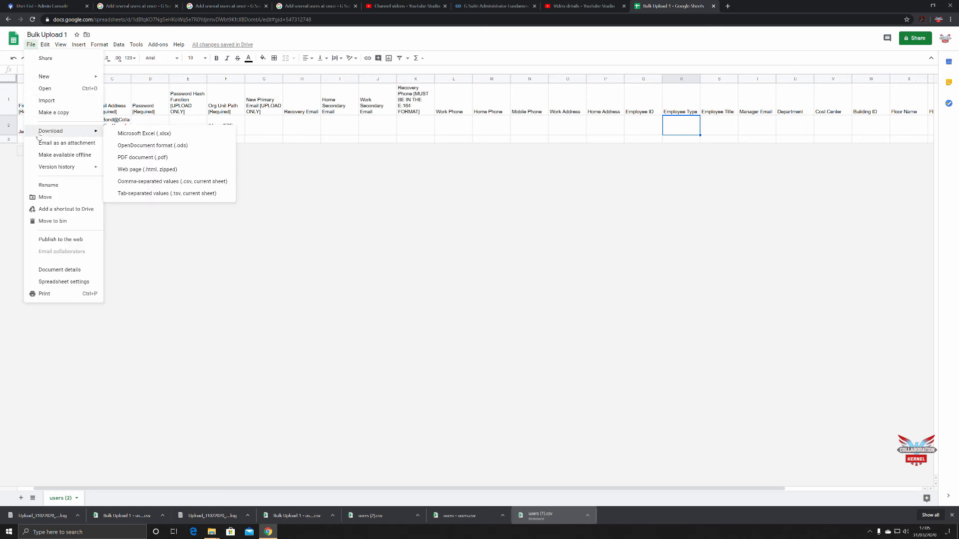
pyautogui.click(130, 182)
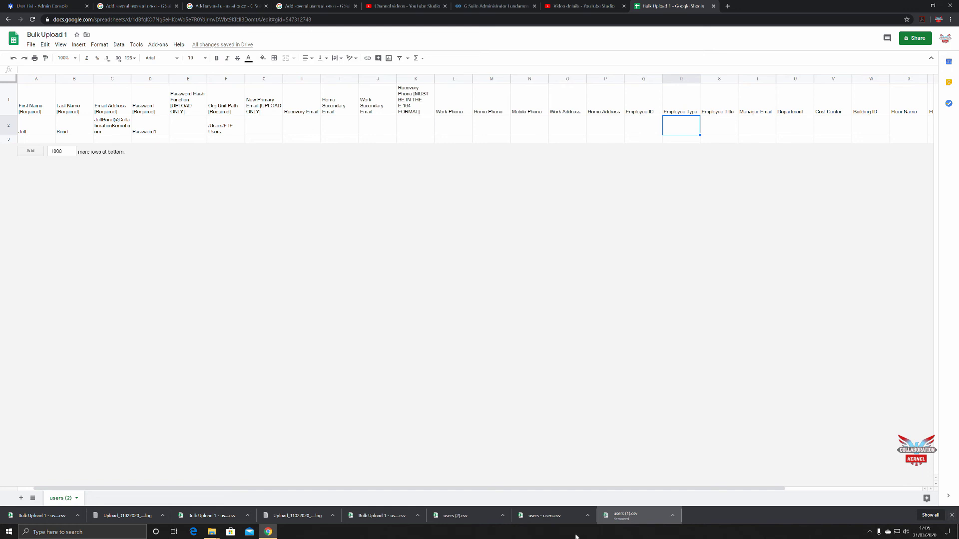
pyautogui.click(952, 514)
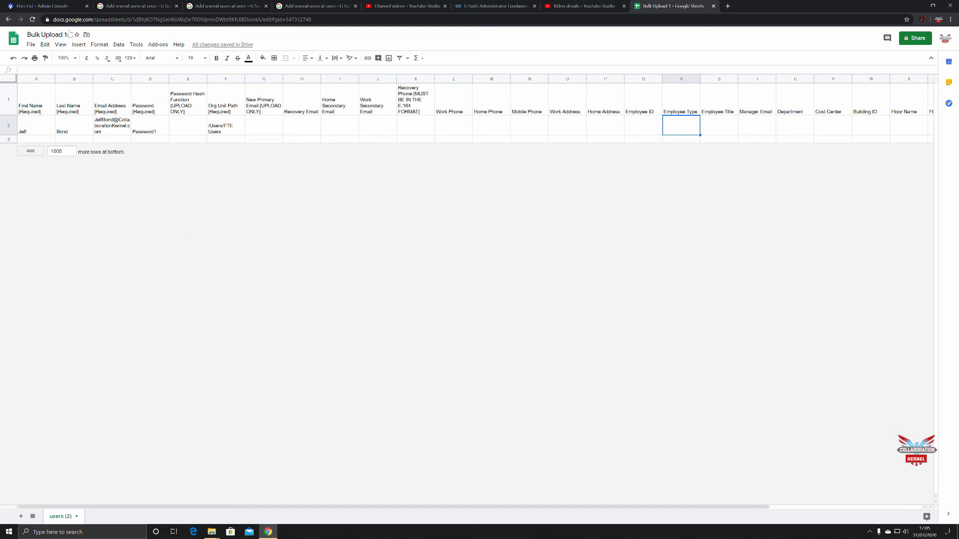
pyautogui.click(48, 7)
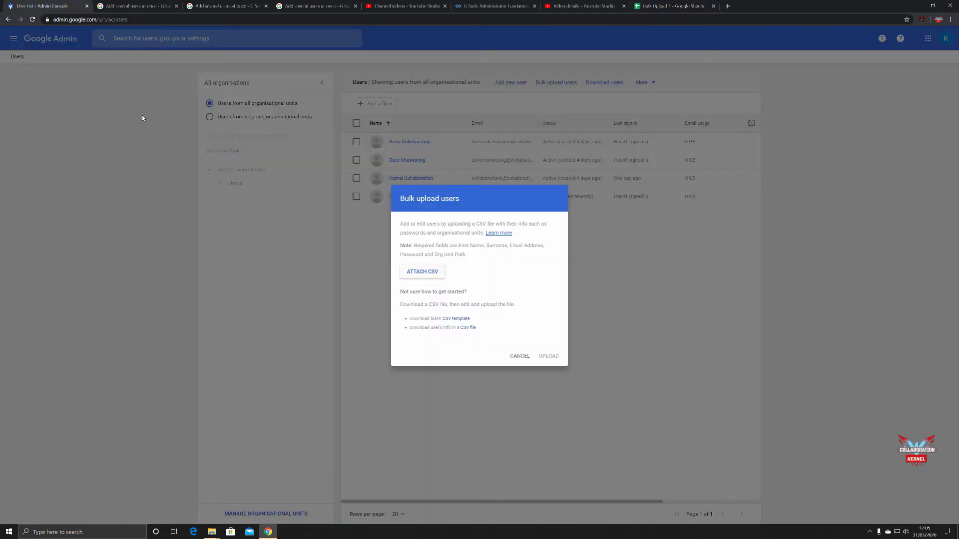
# - Attach Bulk Upload 1 - users (2).csv from Downloads and upload it
pyautogui.click(420, 274)
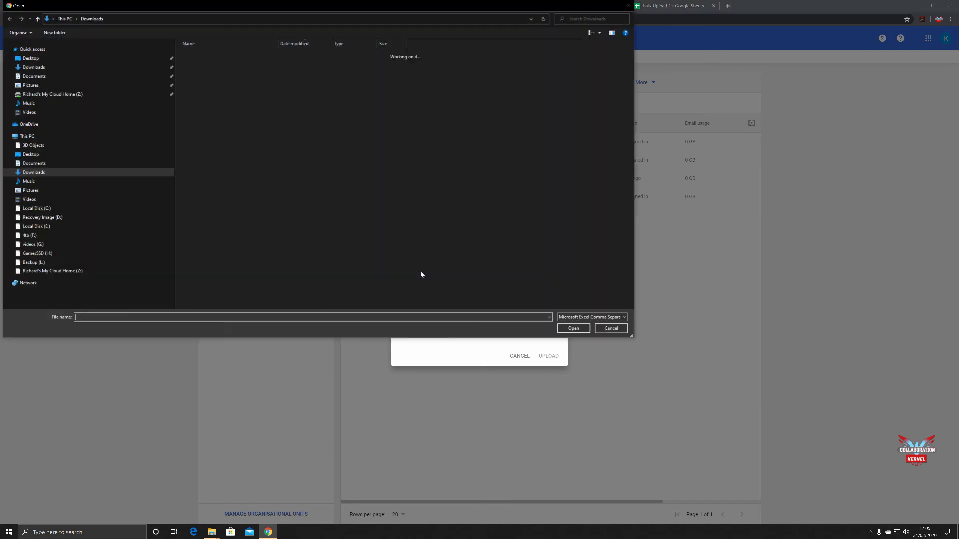
pyautogui.click(220, 66)
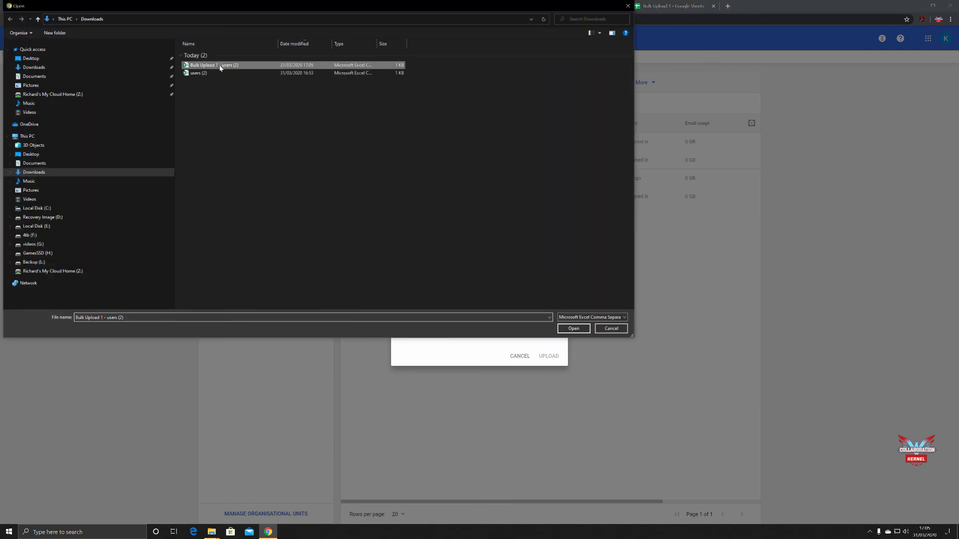
pyautogui.click(574, 329)
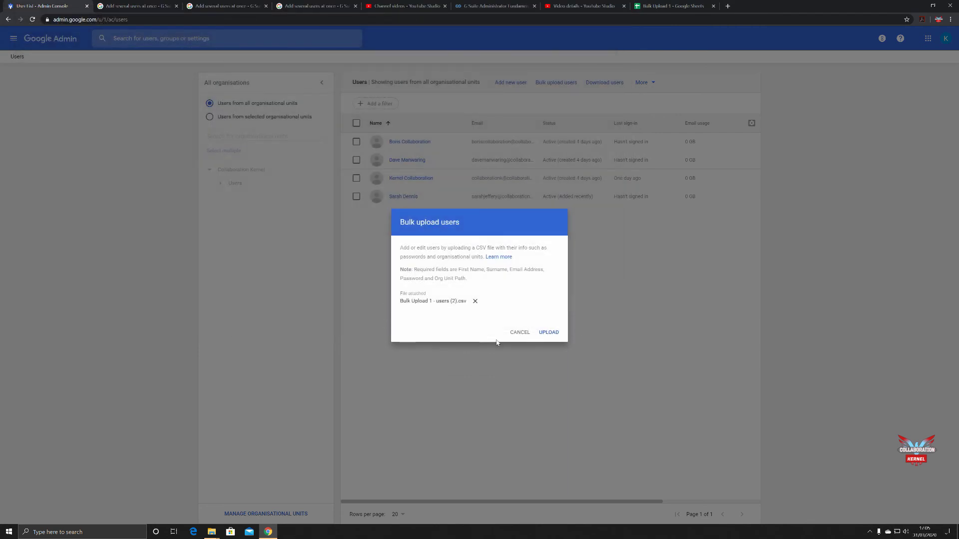
pyautogui.click(548, 334)
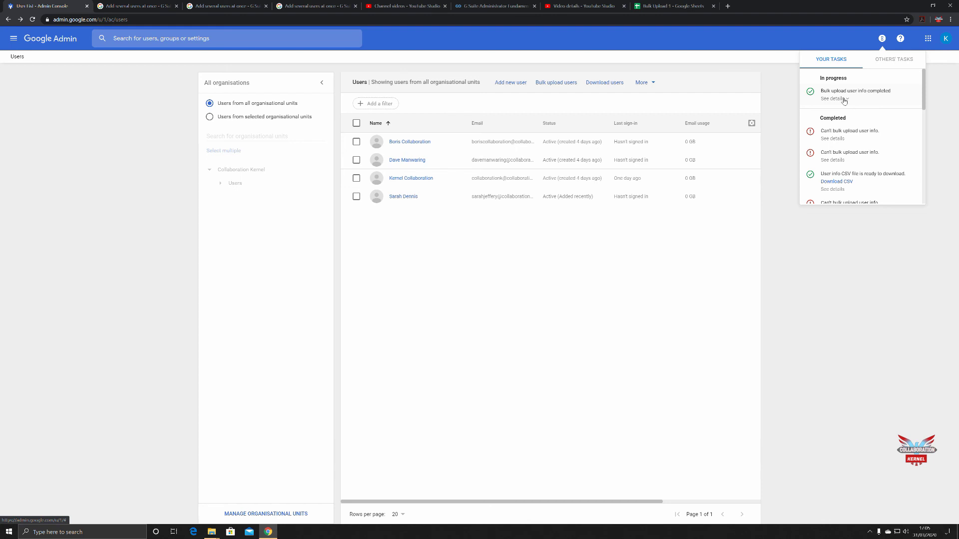
# - Check the upload task details and reload the user list so the new user shows
pyautogui.click(843, 100)
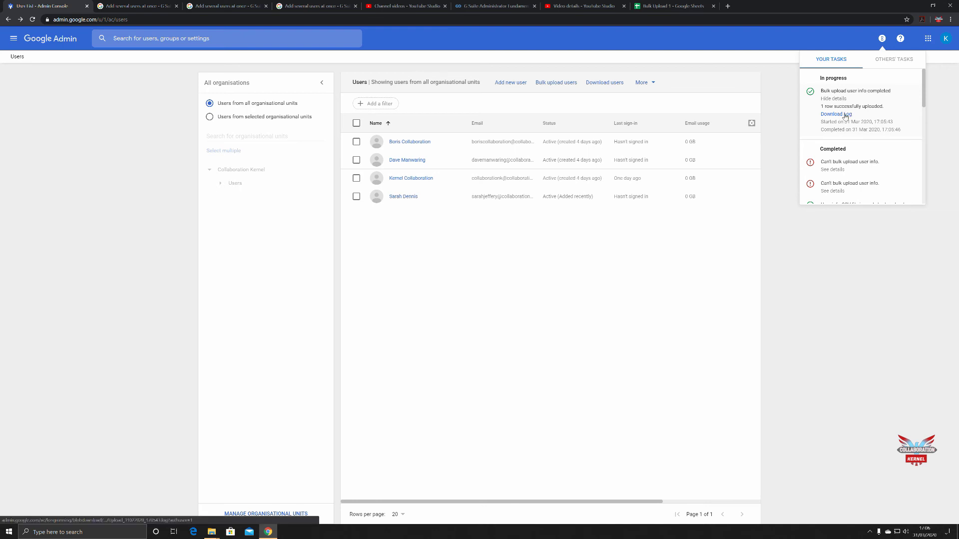
pyautogui.click(732, 233)
pyautogui.click(32, 19)
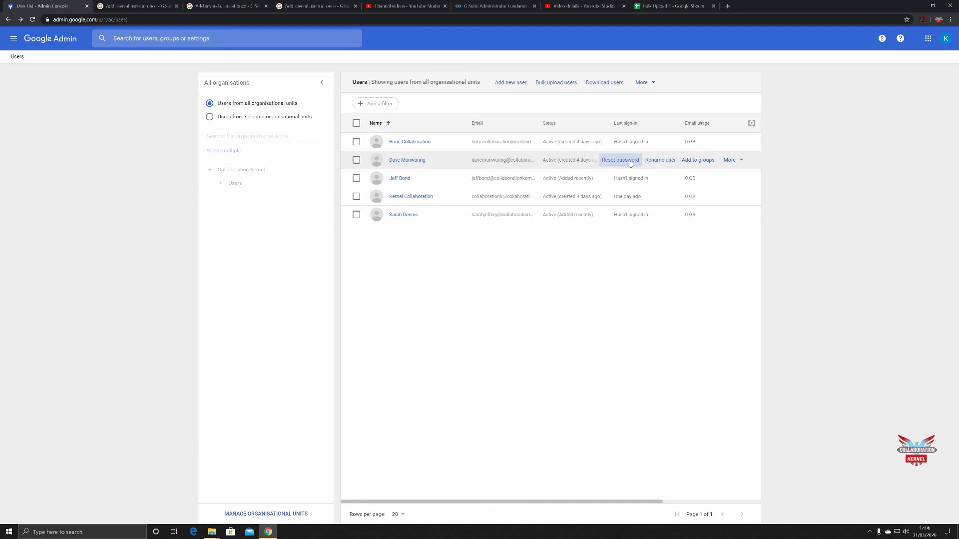
pyautogui.click(661, 7)
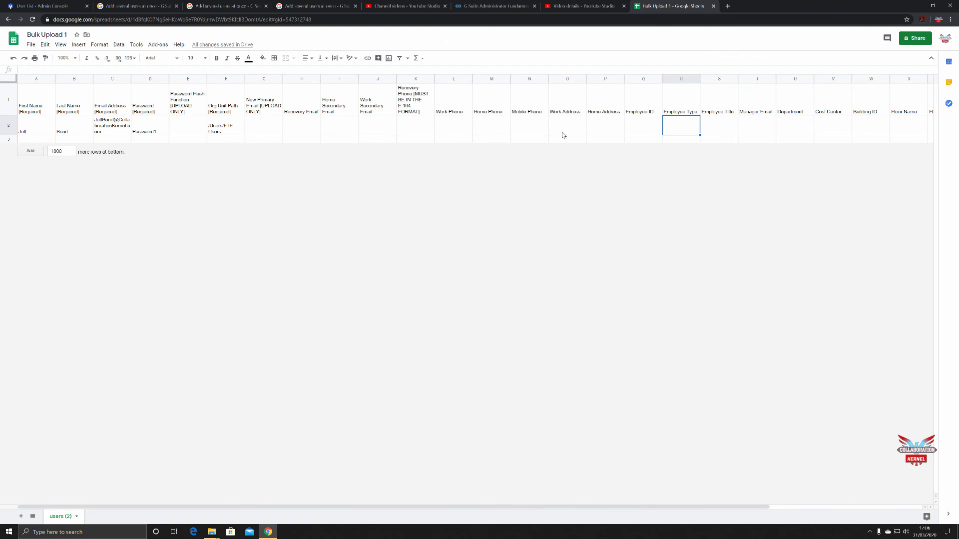
# - Enter **** in row 2's Password cell and review the help note on keeping existing passwords
pyautogui.click(150, 127)
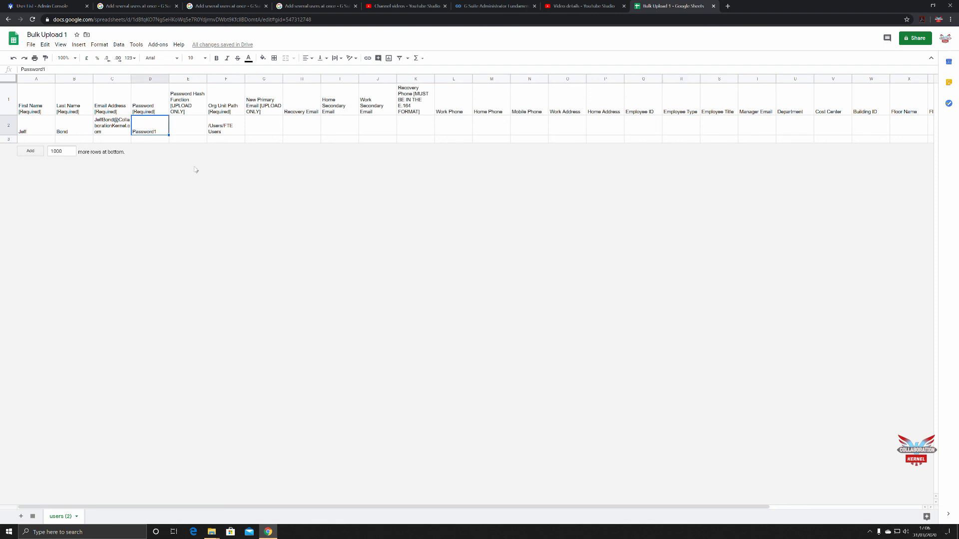
pyautogui.write('****')
pyautogui.click(153, 10)
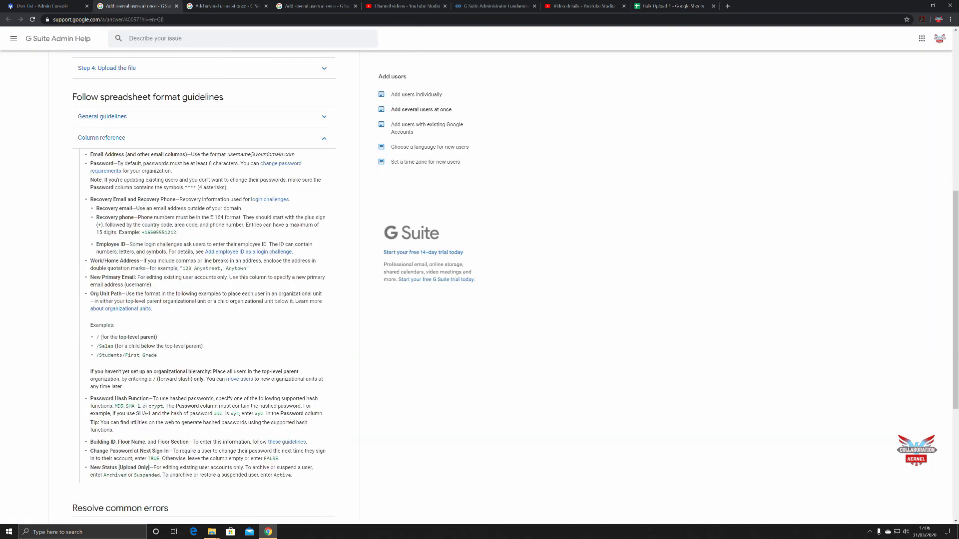
pyautogui.moveTo(90, 179); pyautogui.dragTo(239, 180)
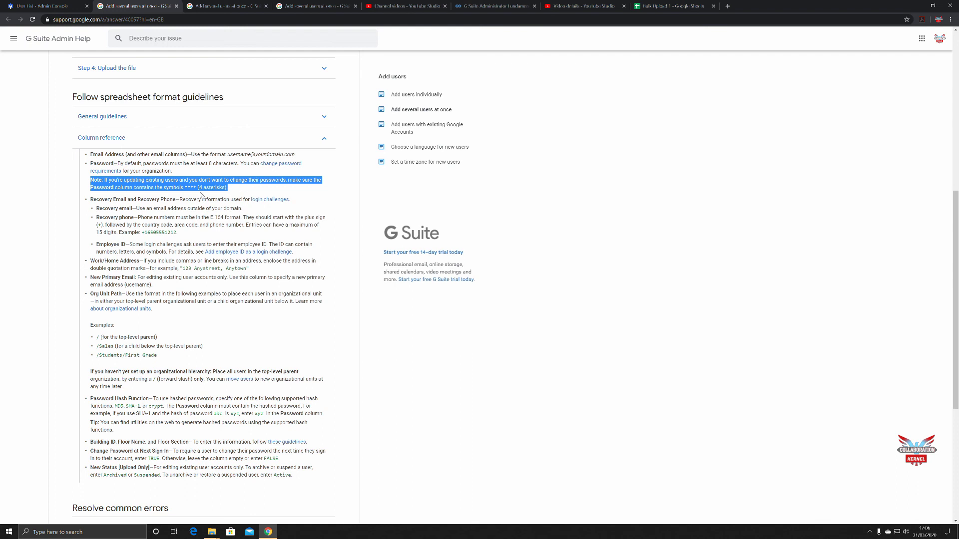
pyautogui.click(149, 253)
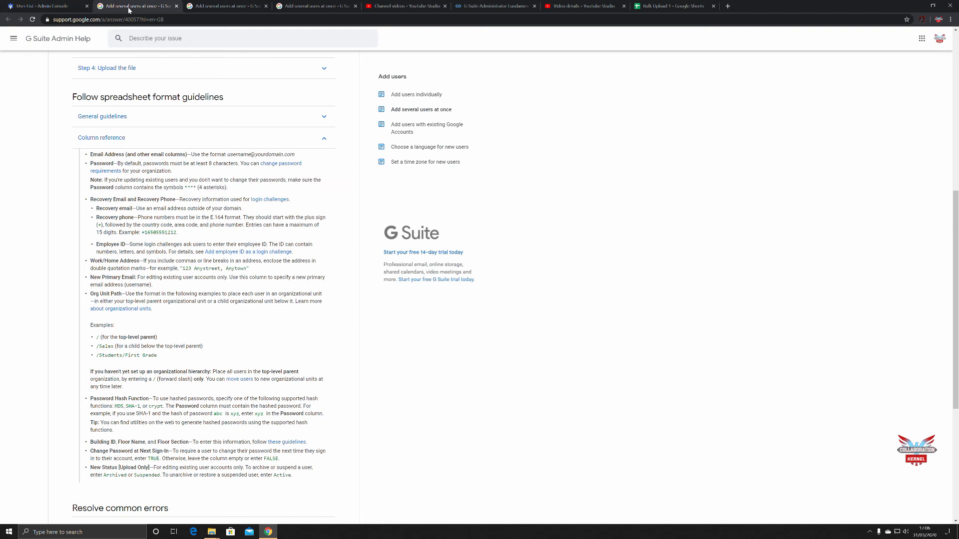
# - Go back to the Admin console's User List tab showing the bulk-uploaded accounts
pyautogui.click(58, 9)
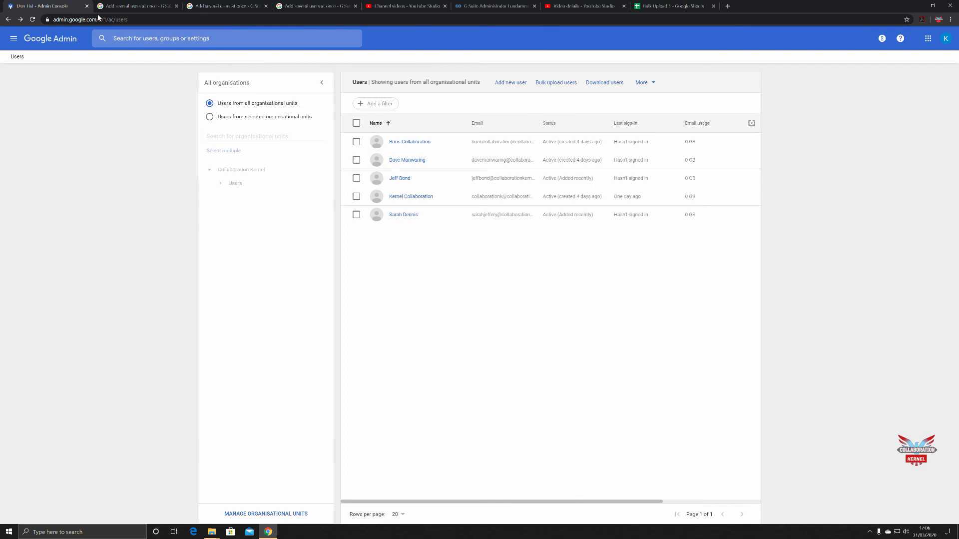